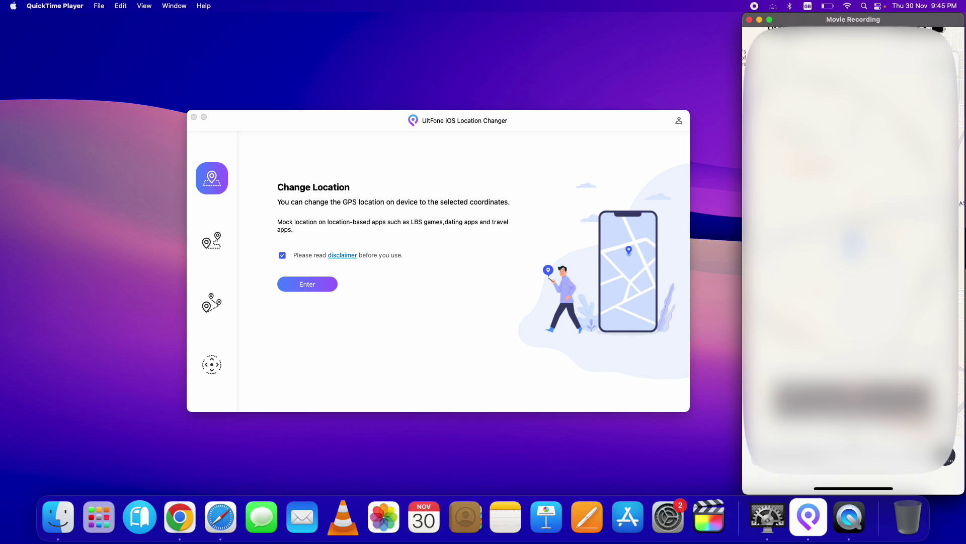
# Step: Switch to Safari and highlight the UltFone iOS Location Changer(Mac) product title
pyautogui.click(217, 531)
pyautogui.moveTo(163, 143); pyautogui.dragTo(331, 167)
# Step: Scroll the product page and start the free download of ios-location-changer-mac.dmg
pyautogui.click(331, 167)
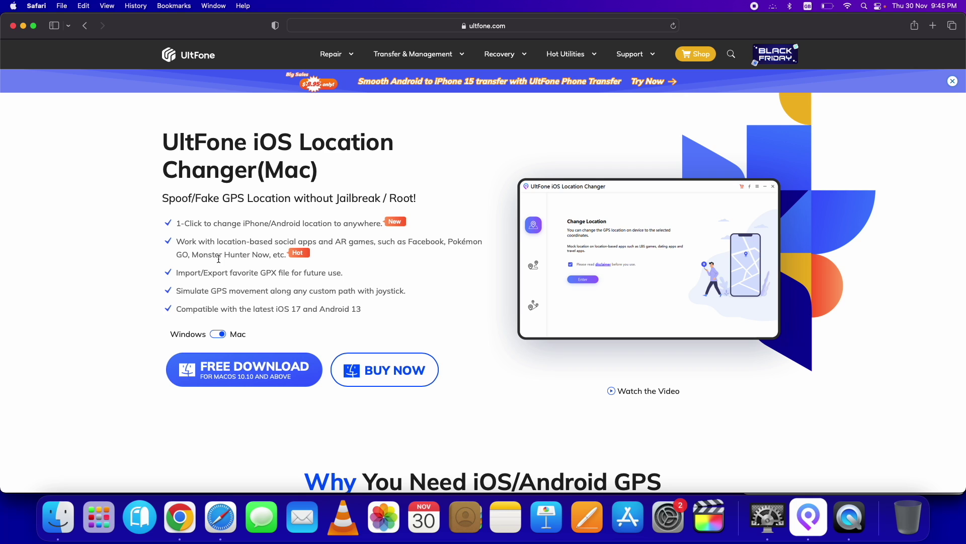
pyautogui.scroll(-5, 218, 258)
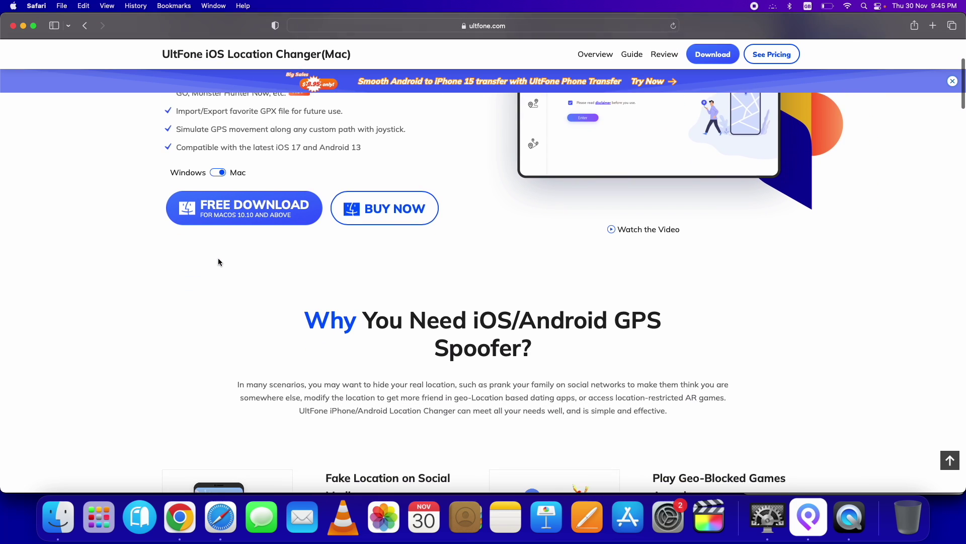
pyautogui.scroll(-9, 220, 262)
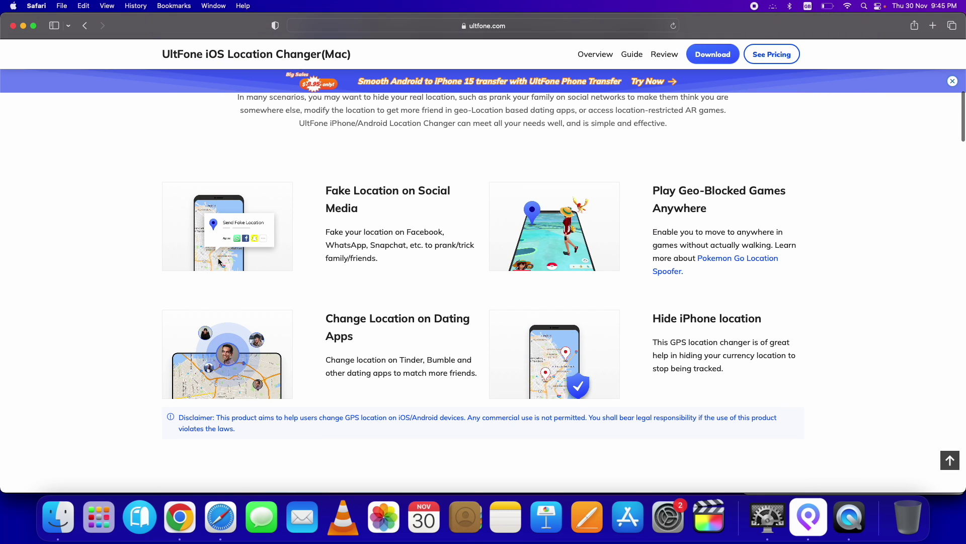
pyautogui.scroll(9, 219, 261)
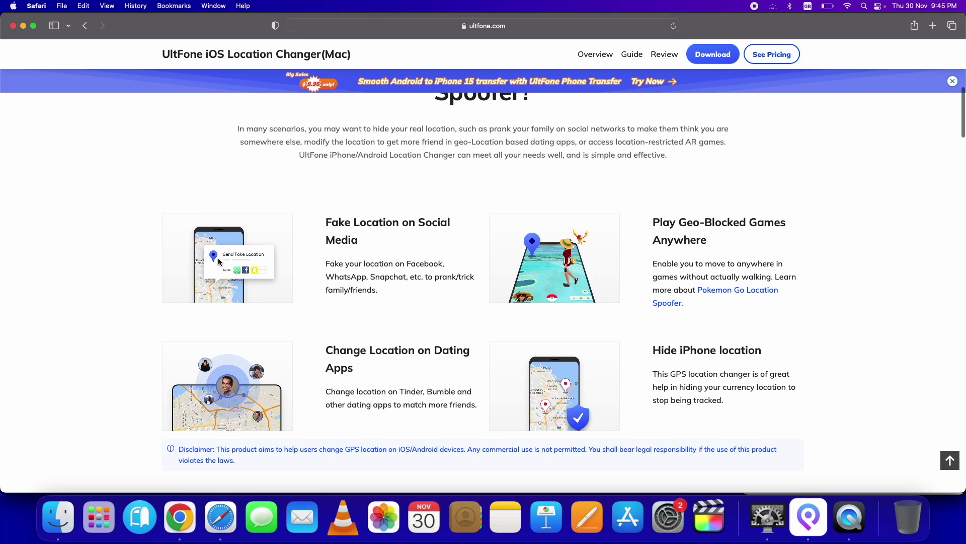
pyautogui.click(218, 224)
# Step: Back on the product page, toggle between the Windows and Mac versions
pyautogui.click(246, 46)
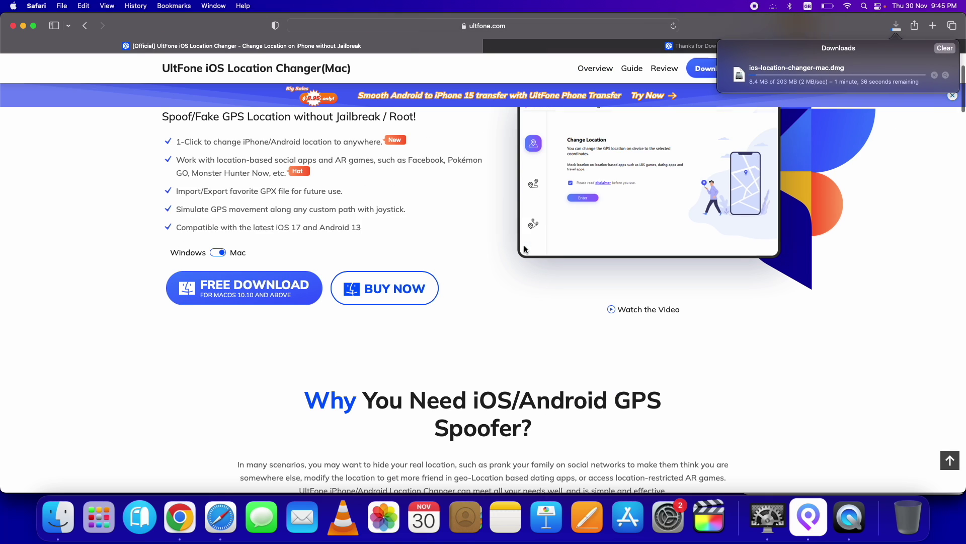
pyautogui.scroll(3, 524, 245)
pyautogui.click(221, 323)
pyautogui.click(223, 325)
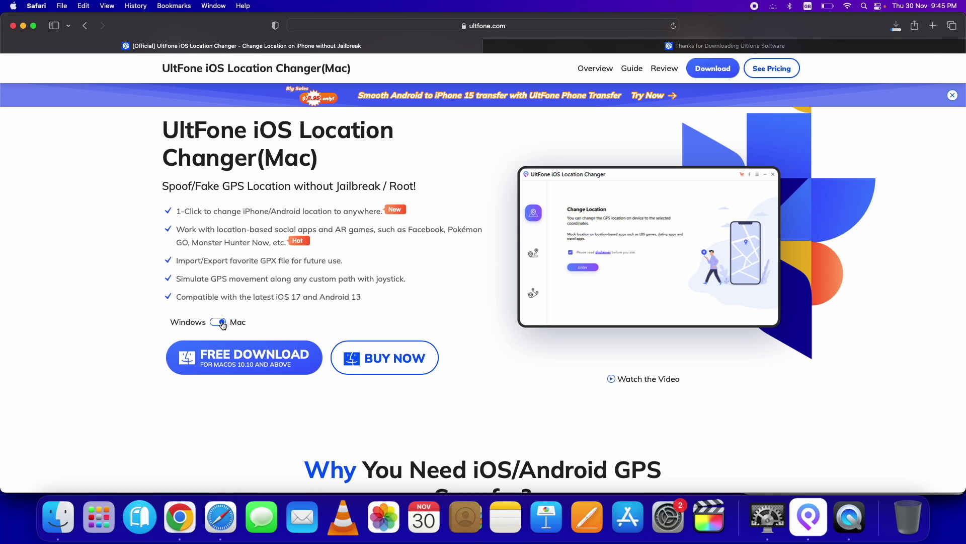
pyautogui.click(222, 323)
pyautogui.click(220, 322)
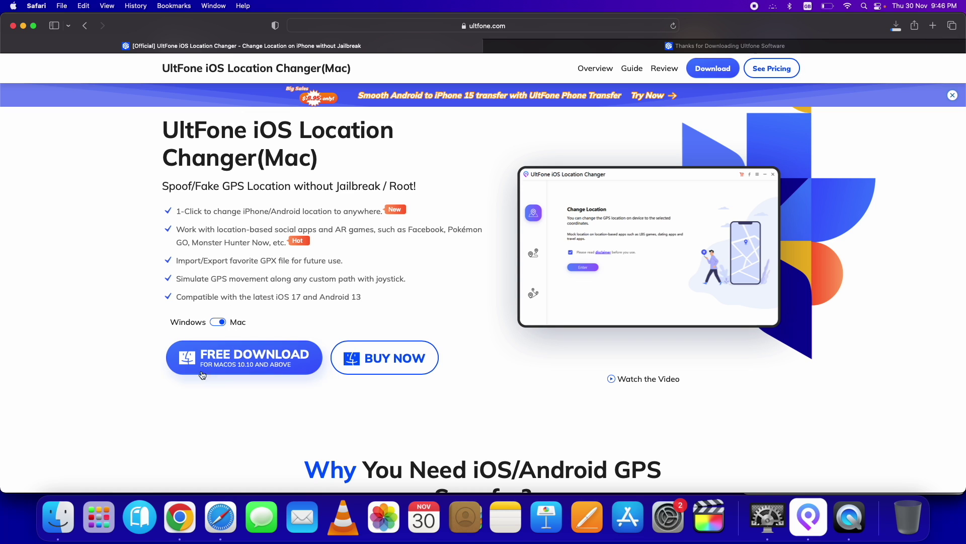
pyautogui.scroll(1, 126, 201)
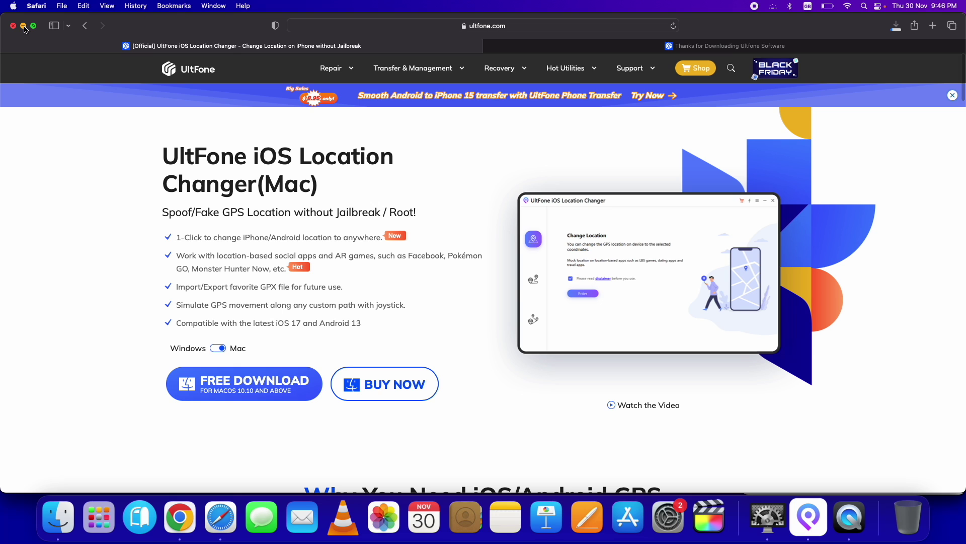
# Step: Minimize Safari and preview the Single-Spot, Multi-Spot and Joystick modes, ending on Change Location
pyautogui.click(24, 26)
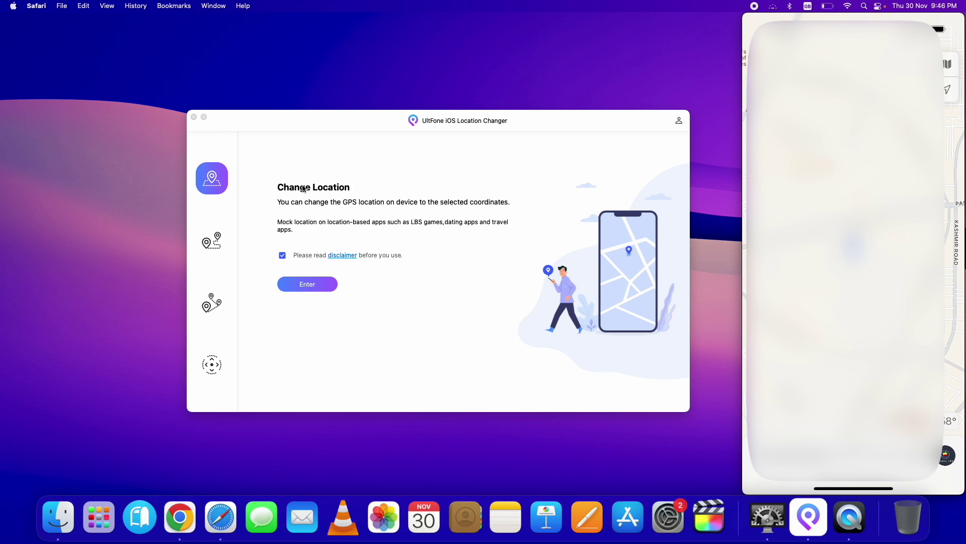
pyautogui.click(212, 241)
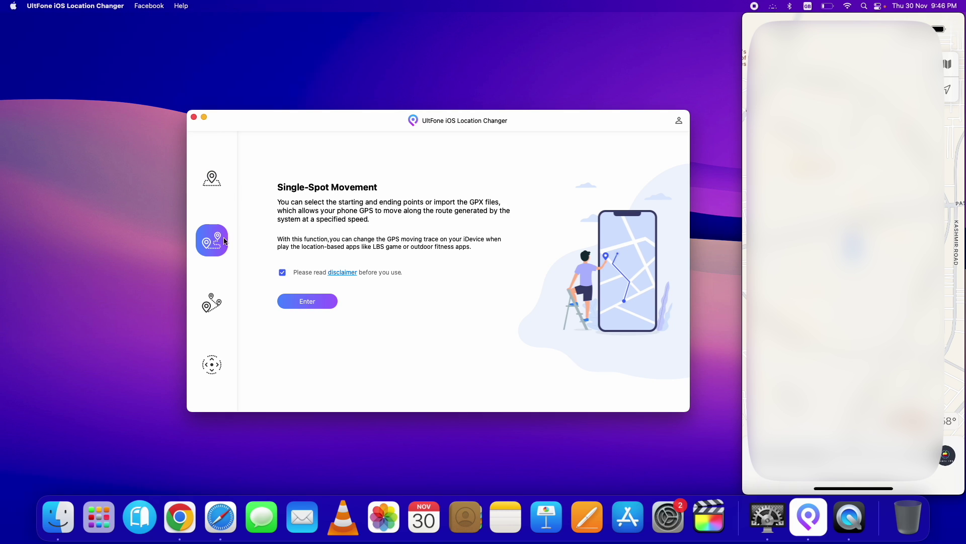
pyautogui.click(220, 293)
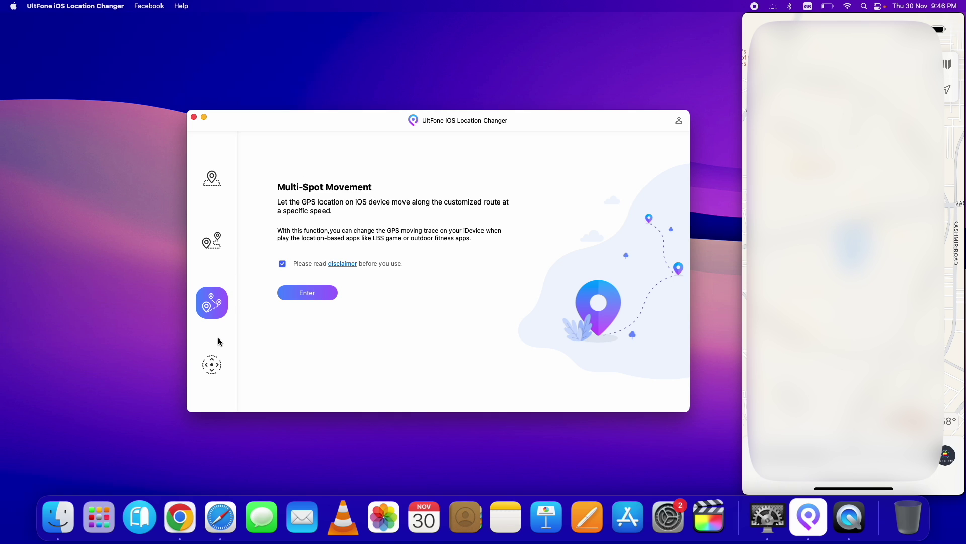
pyautogui.click(212, 366)
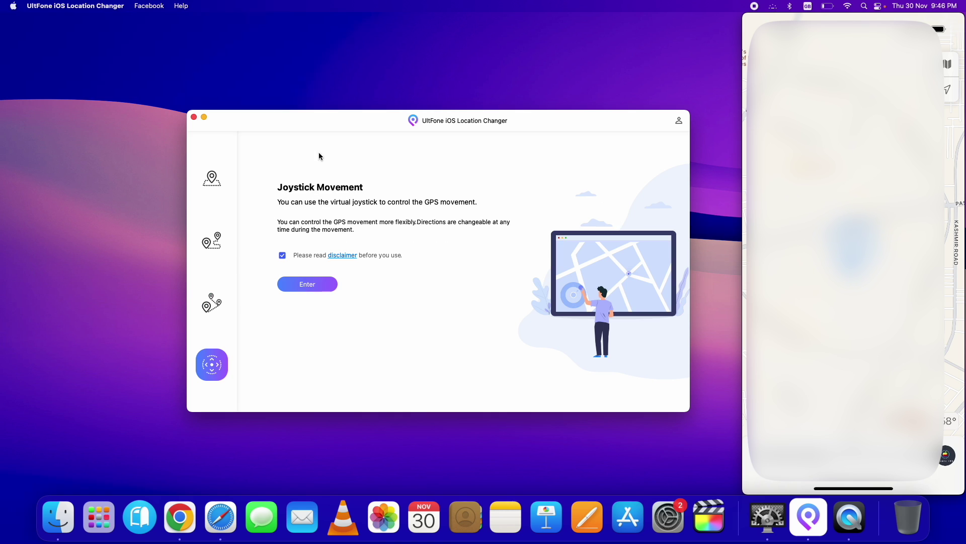
pyautogui.click(221, 177)
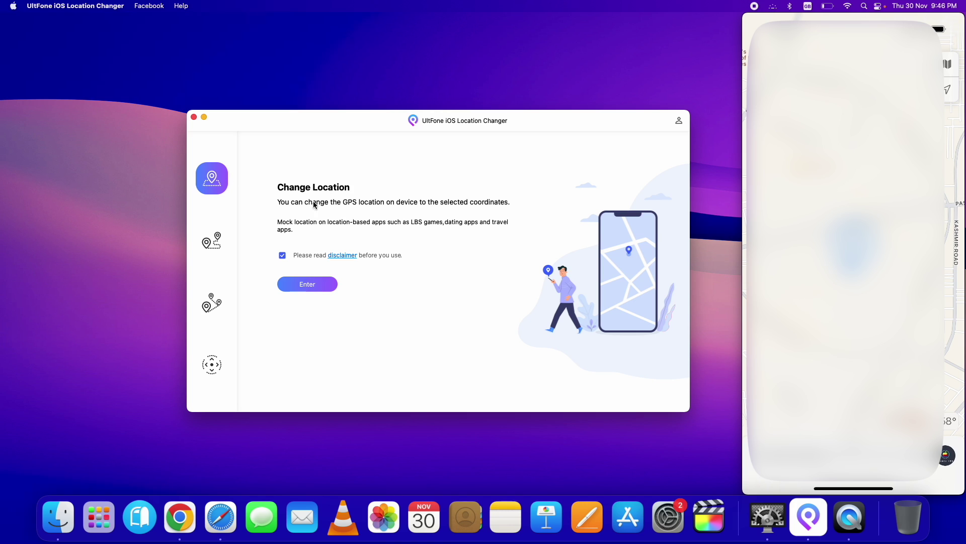
# Step: Enter Change Location, continue with the connected iPhone, and confirm the Mac administrator password
pyautogui.click(307, 285)
pyautogui.click(646, 396)
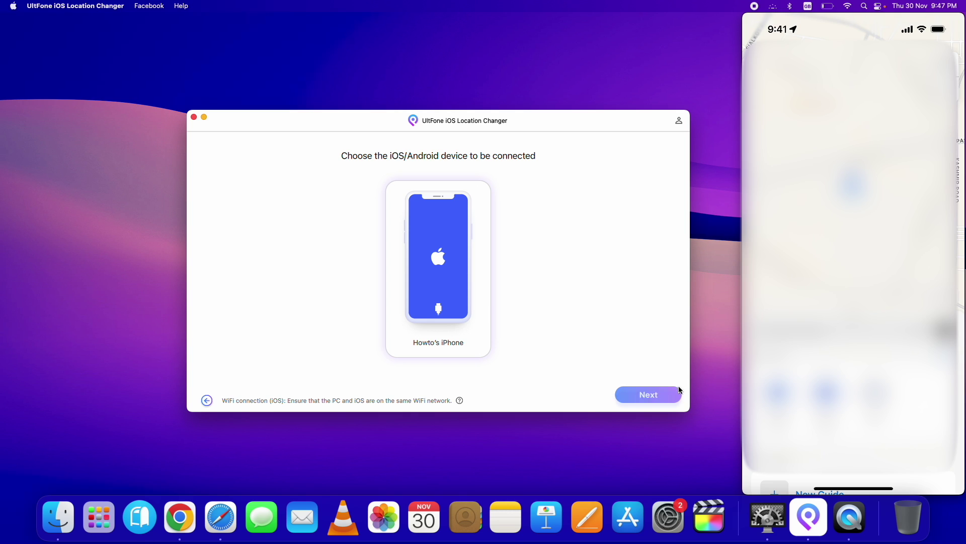
pyautogui.click(642, 400)
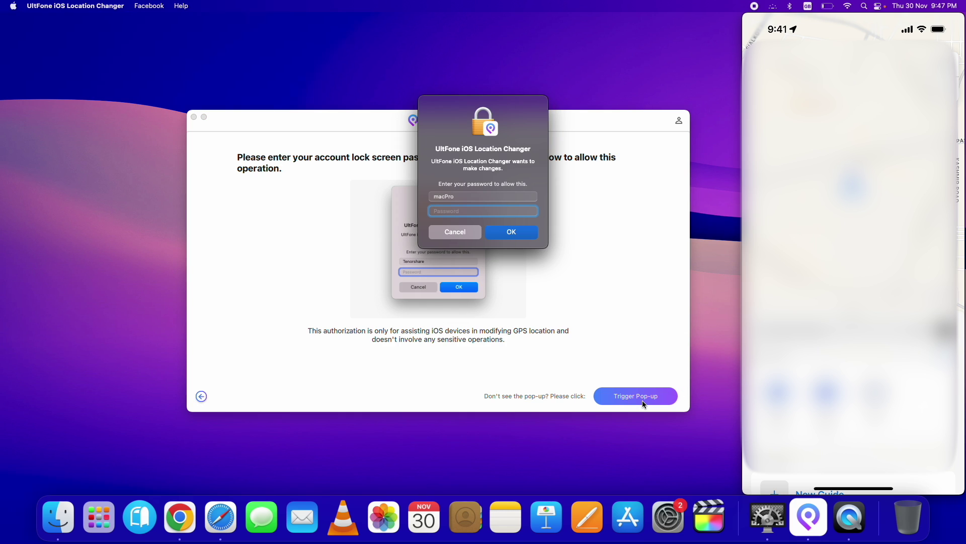
pyautogui.write('****')
pyautogui.click(521, 232)
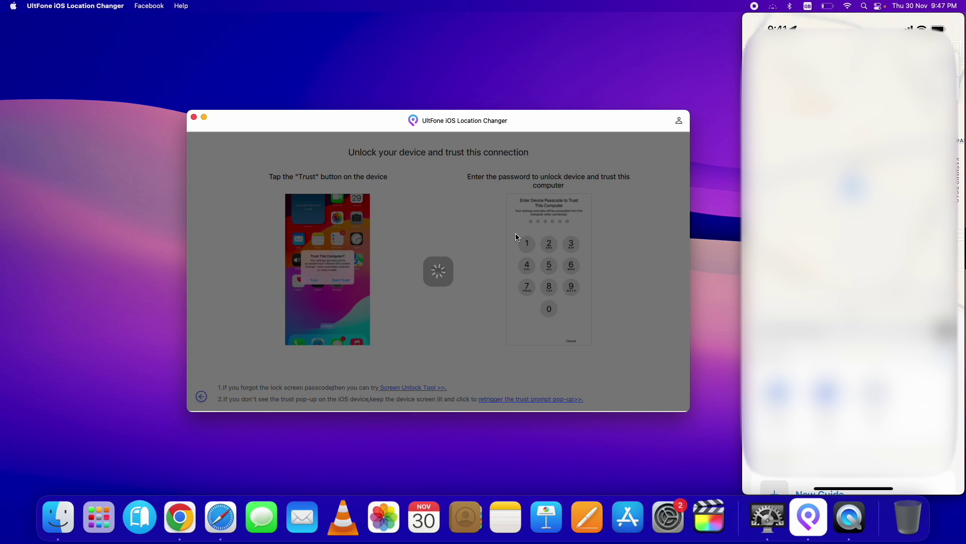
# Step: Search 'new york', choose New York, United States, and teleport the phone there
pyautogui.click(269, 154)
pyautogui.write('new')
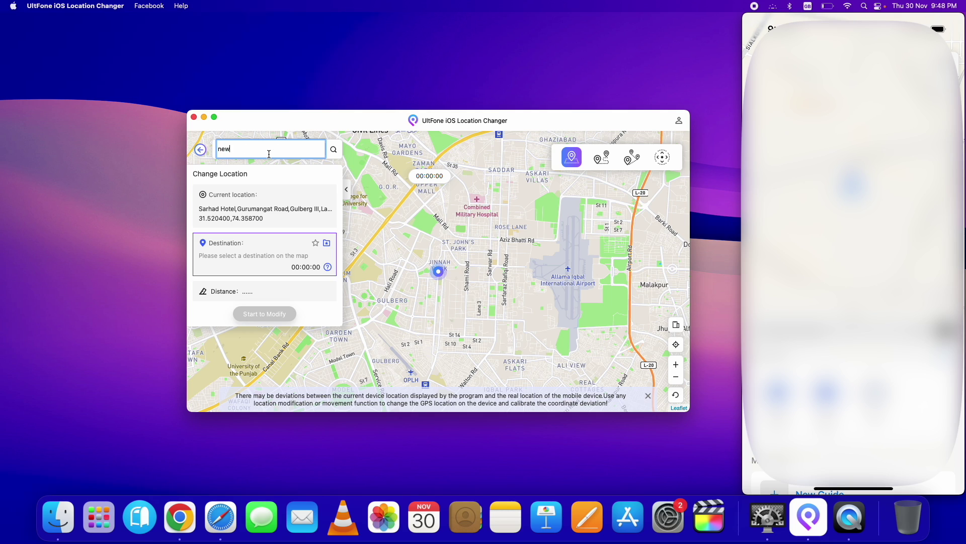
pyautogui.write(' york')
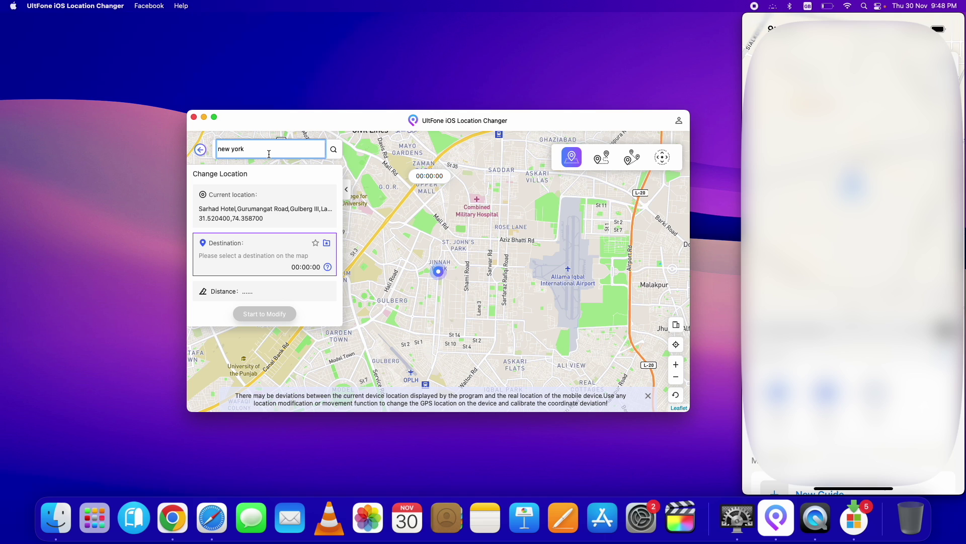
pyautogui.click(334, 149)
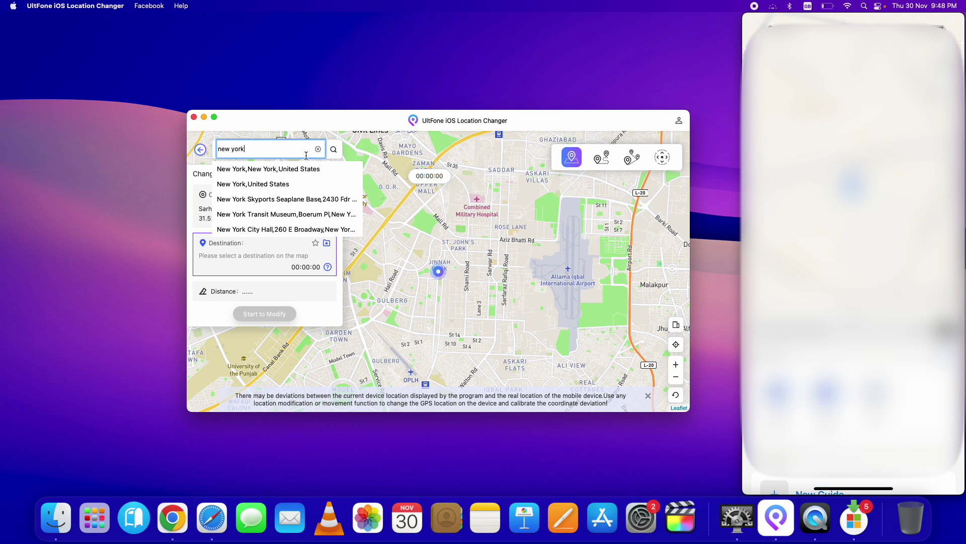
pyautogui.click(270, 170)
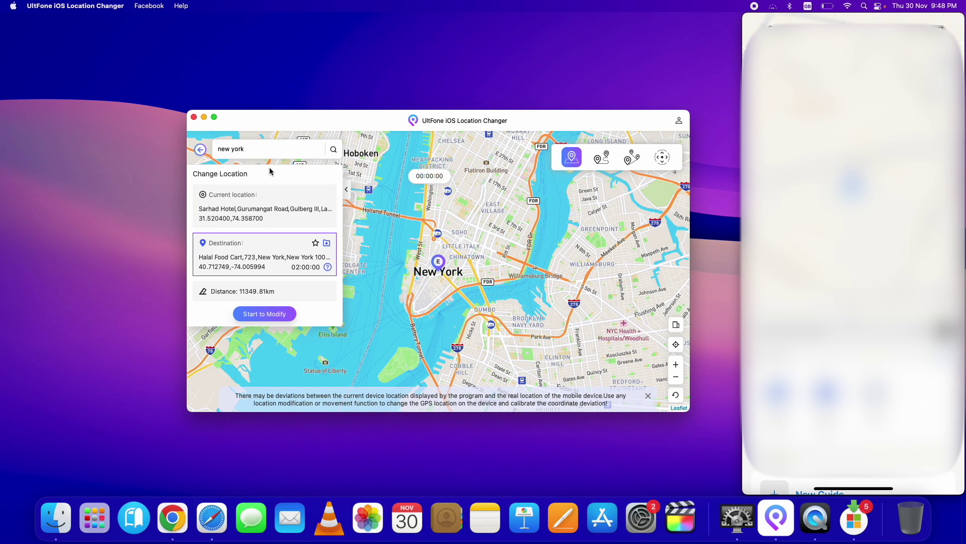
pyautogui.click(272, 314)
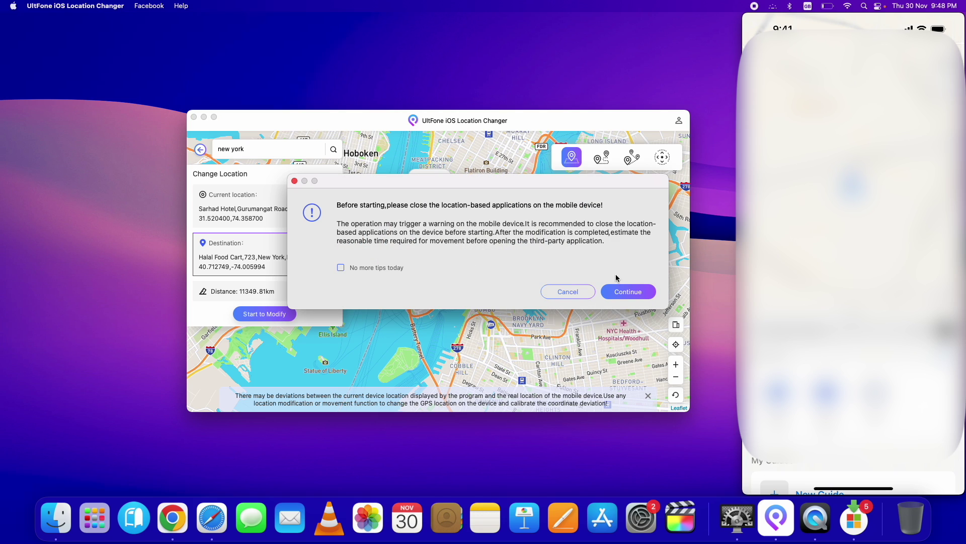
pyautogui.click(626, 292)
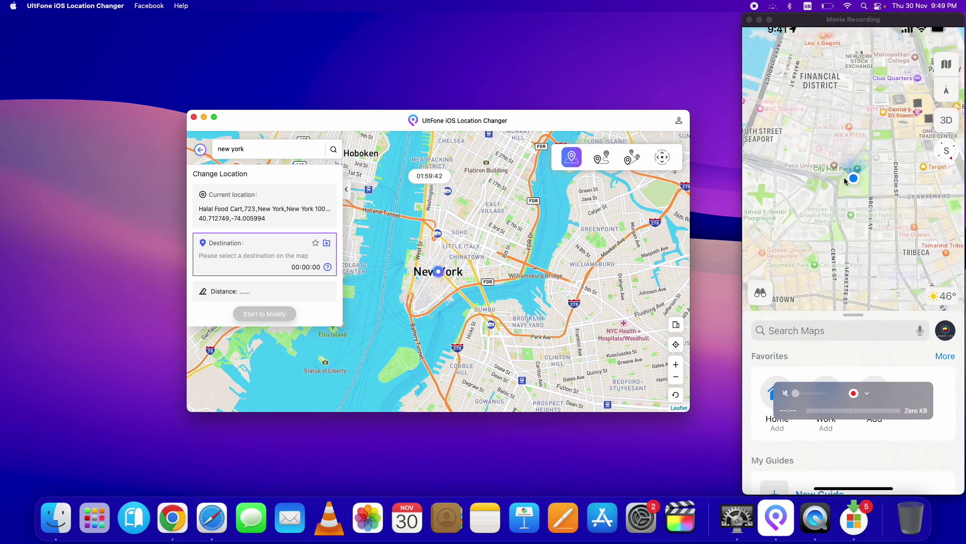
# Step: Replace the search with 'london', choose London, and confirm teleporting the phone there
pyautogui.tripleClick(258, 149)
pyautogui.write('london')
pyautogui.click(336, 151)
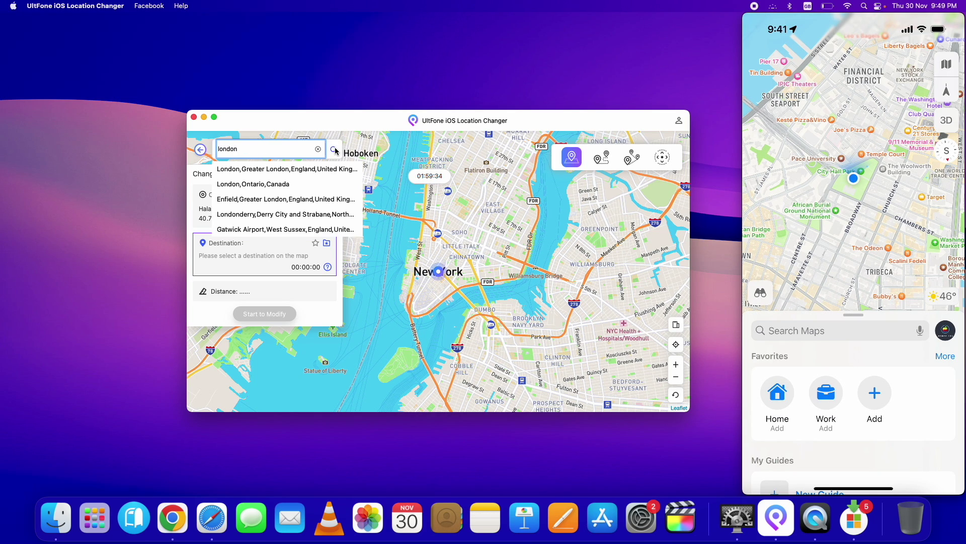
pyautogui.click(280, 174)
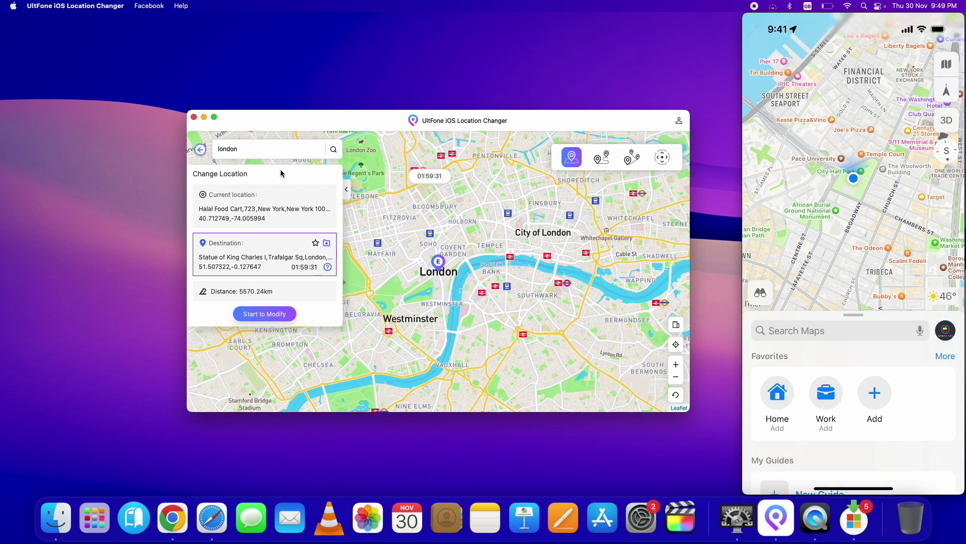
pyautogui.click(264, 314)
pyautogui.click(624, 291)
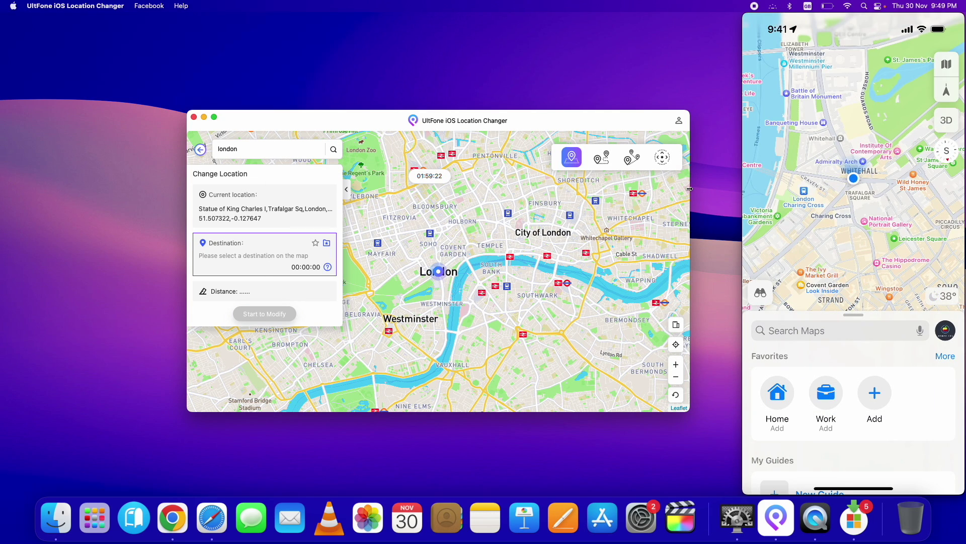
# Step: Go back and enter Single-Spot Movement mode with the connected iPhone
pyautogui.click(200, 150)
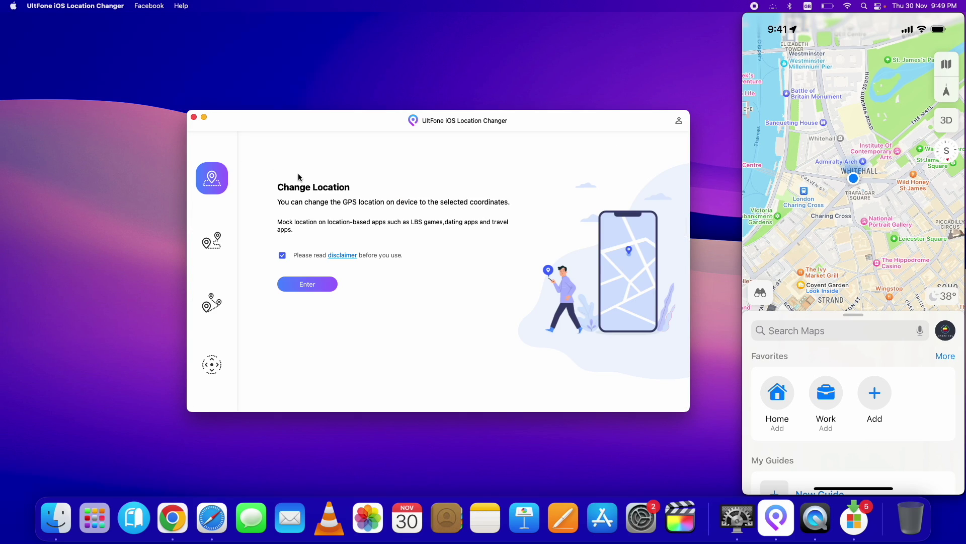
pyautogui.click(211, 238)
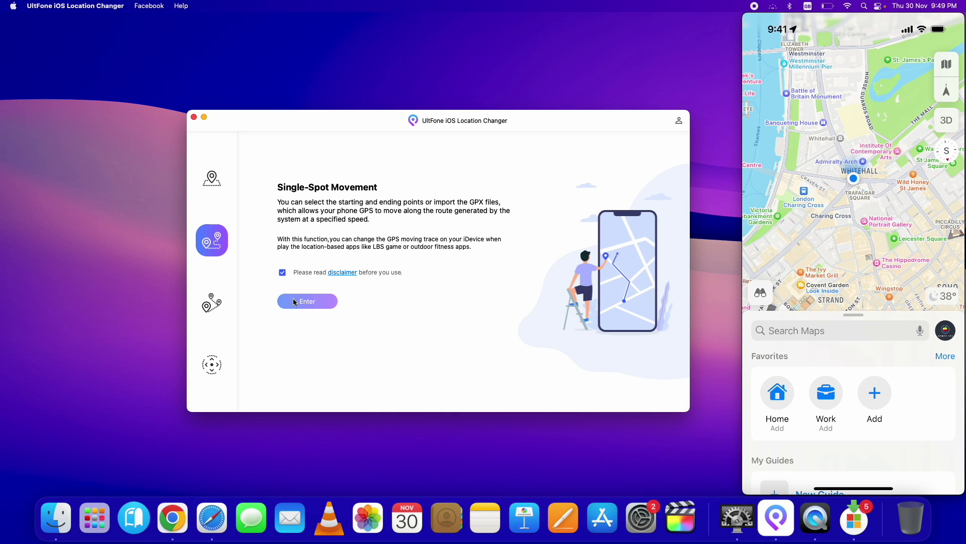
pyautogui.click(303, 301)
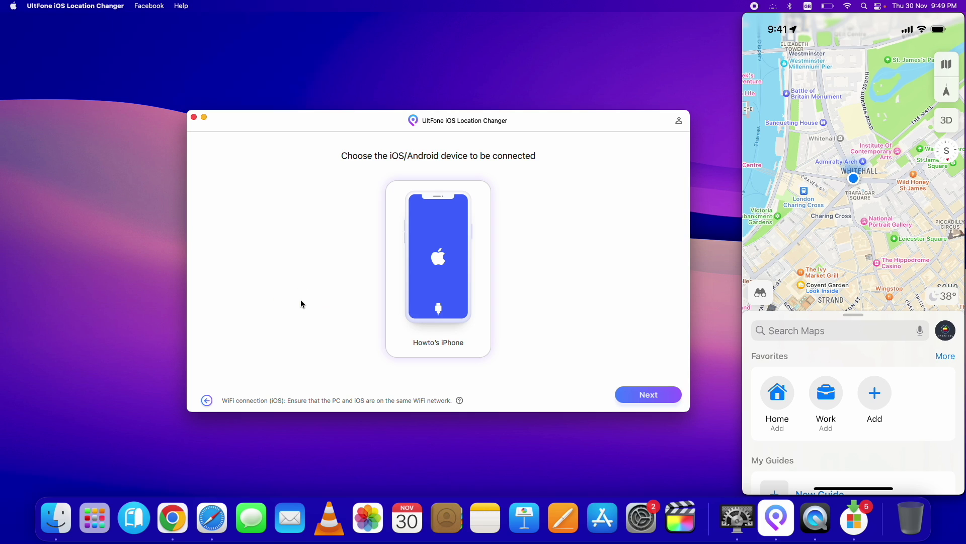
pyautogui.click(638, 395)
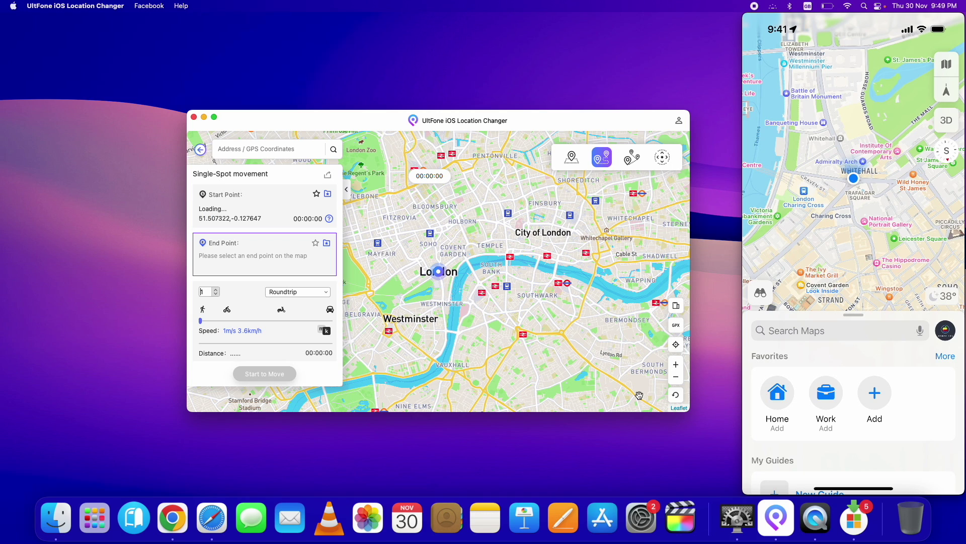
# Step: Route to Greenwich at 6m/s, start moving, then stop and confirm
pyautogui.click(247, 149)
pyautogui.write('greenwich')
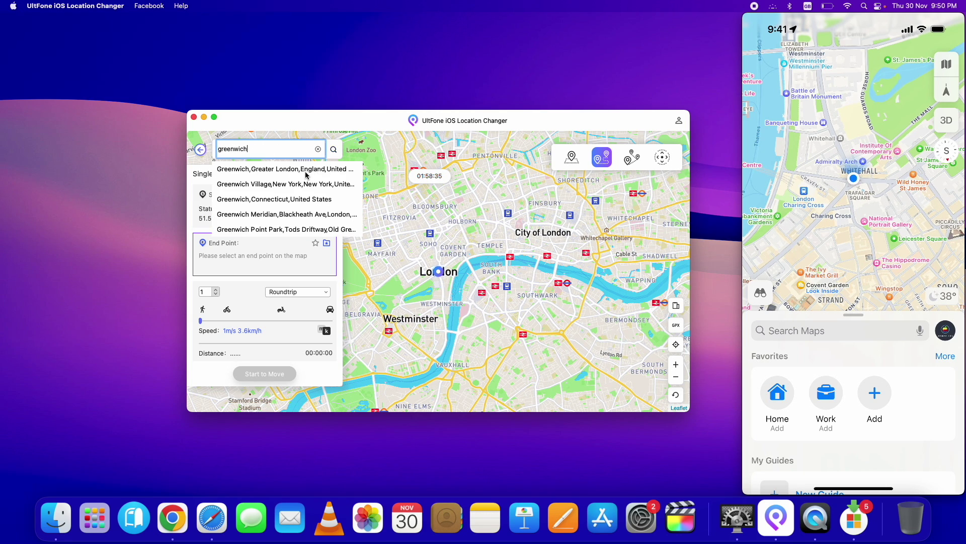
pyautogui.click(305, 175)
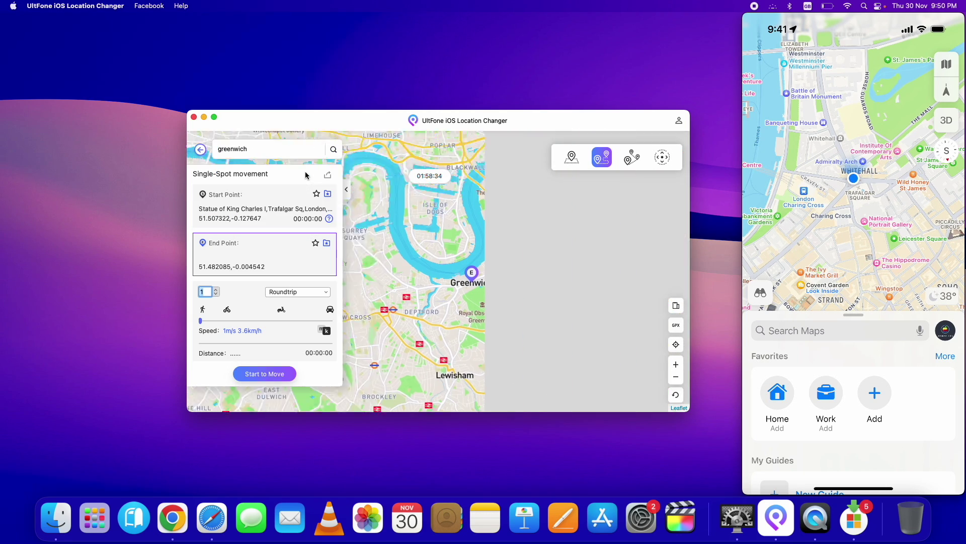
pyautogui.moveTo(201, 321); pyautogui.dragTo(229, 320)
pyautogui.click(261, 374)
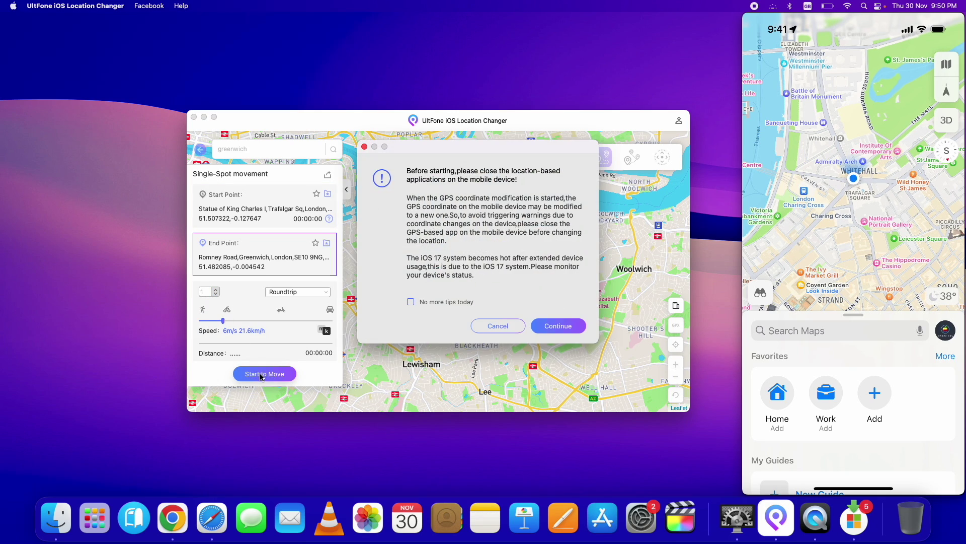
pyautogui.click(570, 327)
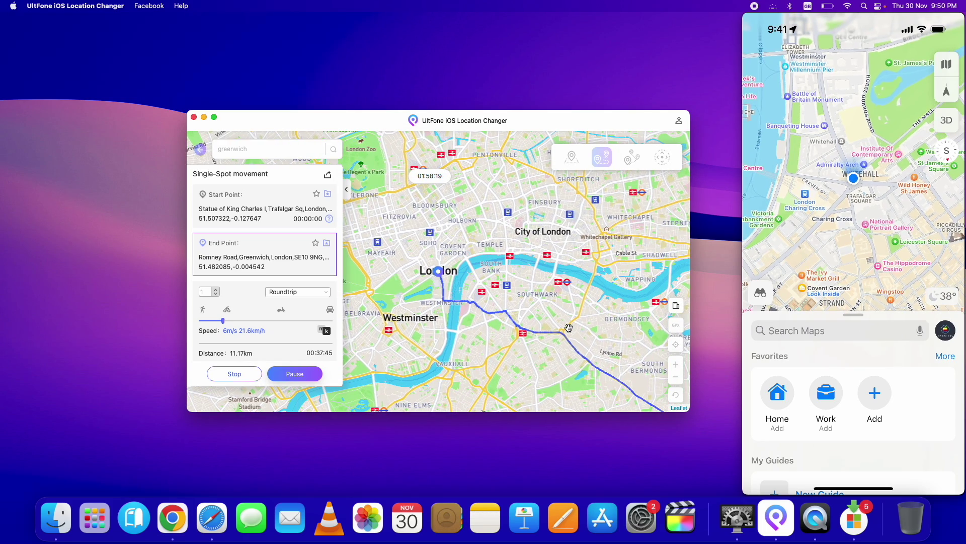
pyautogui.moveTo(834, 192)
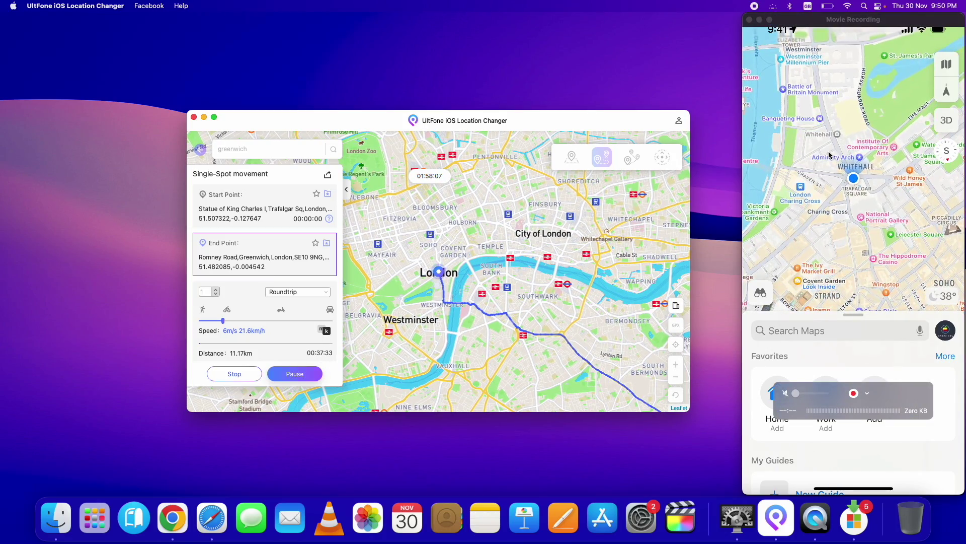
pyautogui.click(249, 374)
pyautogui.click(559, 272)
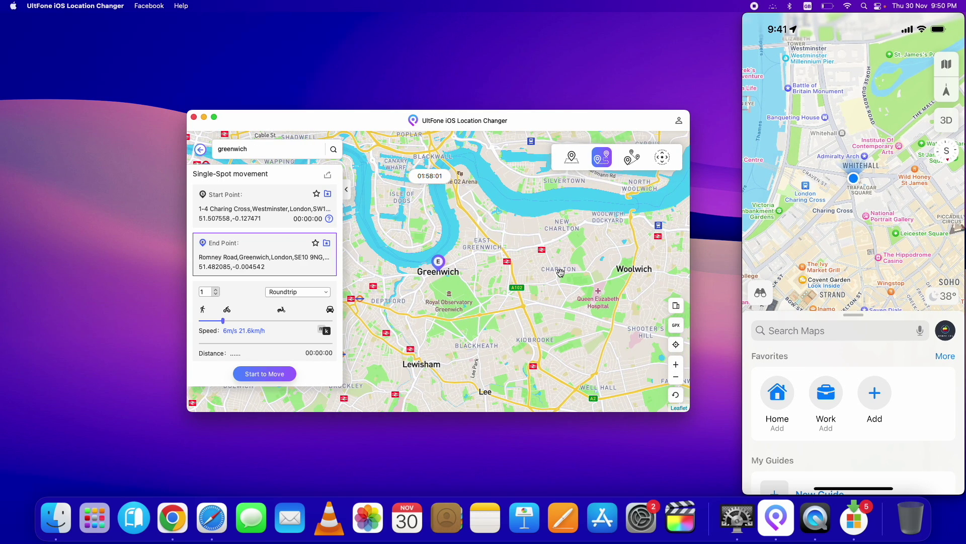
# Step: Go back and enter Multi-Spot Movement mode with the connected iPhone
pyautogui.click(201, 150)
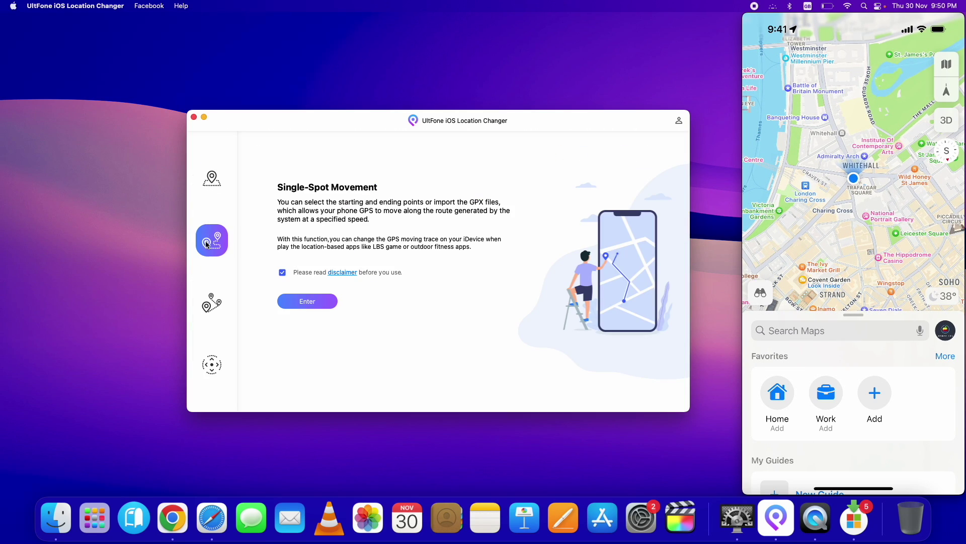
pyautogui.click(212, 303)
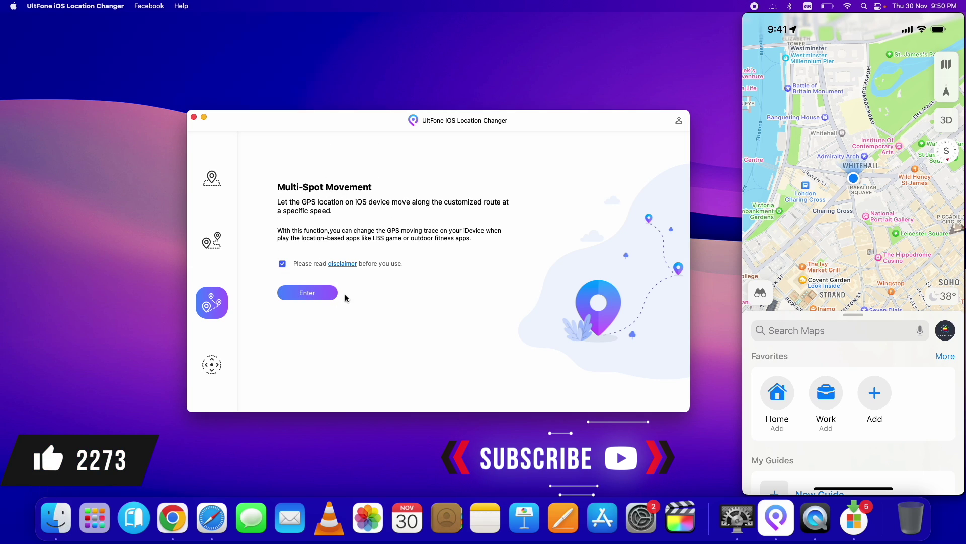
pyautogui.click(310, 296)
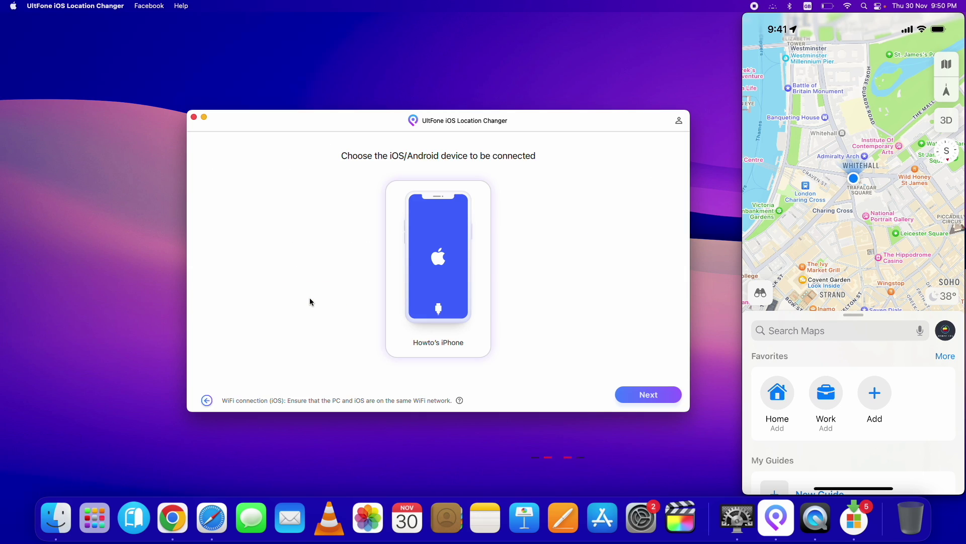
pyautogui.click(664, 396)
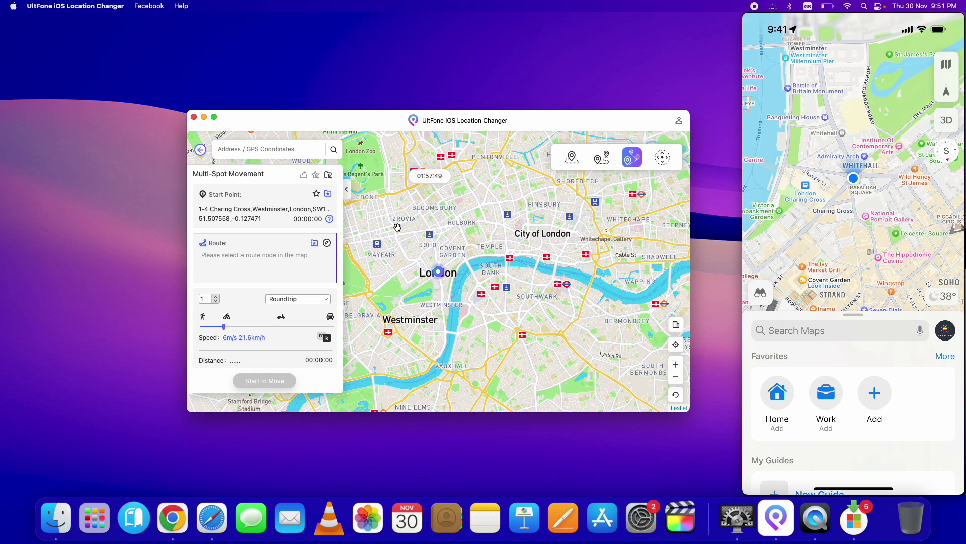
# Step: Add route stops on the London map, reposition them, and set speed to 20m/s
pyautogui.click(402, 250)
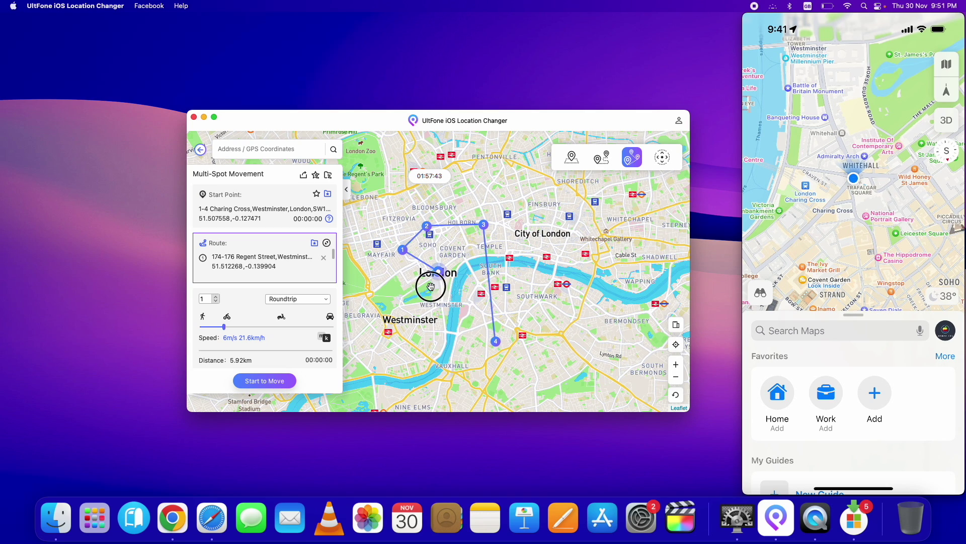
pyautogui.moveTo(427, 225); pyautogui.dragTo(413, 208)
pyautogui.moveTo(483, 224); pyautogui.dragTo(497, 198)
pyautogui.moveTo(402, 250); pyautogui.dragTo(383, 280)
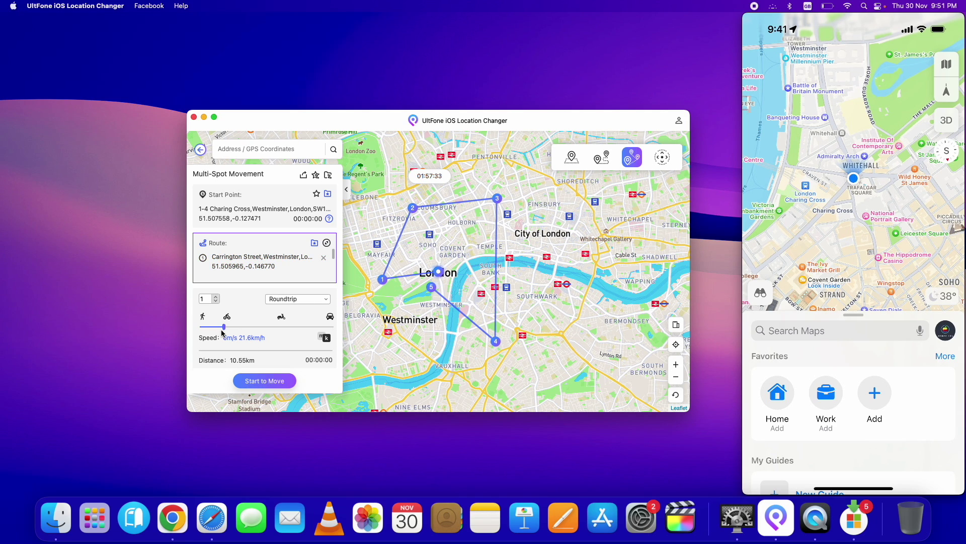
pyautogui.moveTo(254, 327); pyautogui.dragTo(283, 328)
# Step: Start the multi-spot route, let it run briefly, then stop it and confirm
pyautogui.click(266, 381)
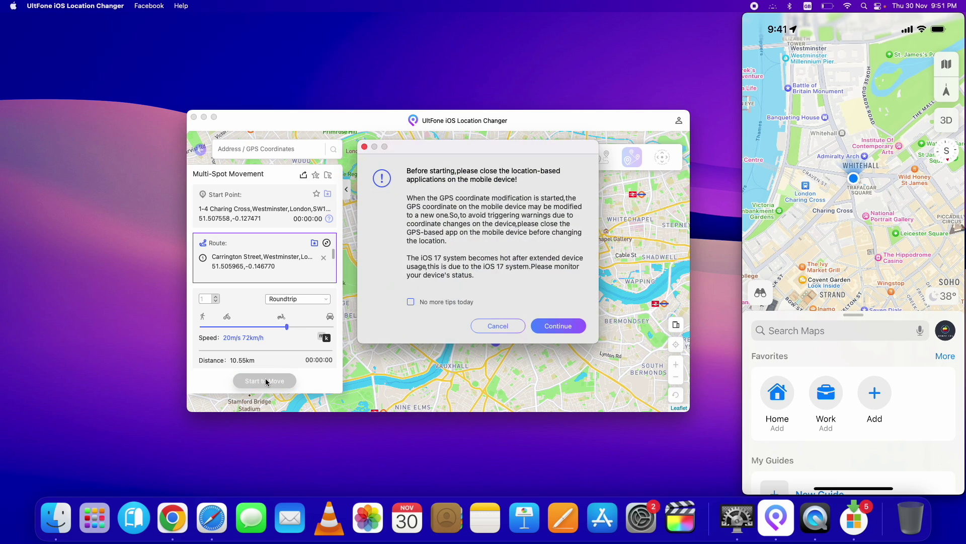
pyautogui.click(545, 330)
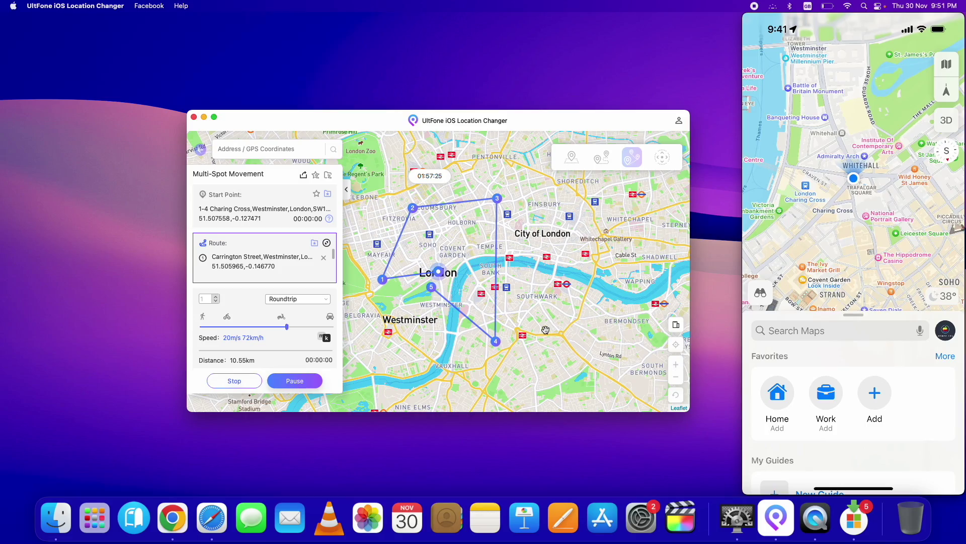
pyautogui.moveTo(869, 177)
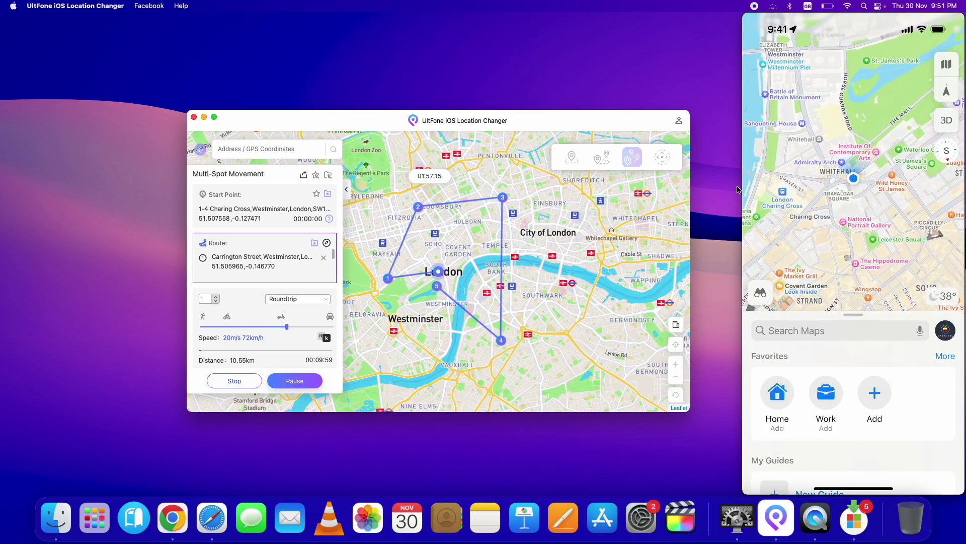
pyautogui.click(234, 381)
pyautogui.click(557, 277)
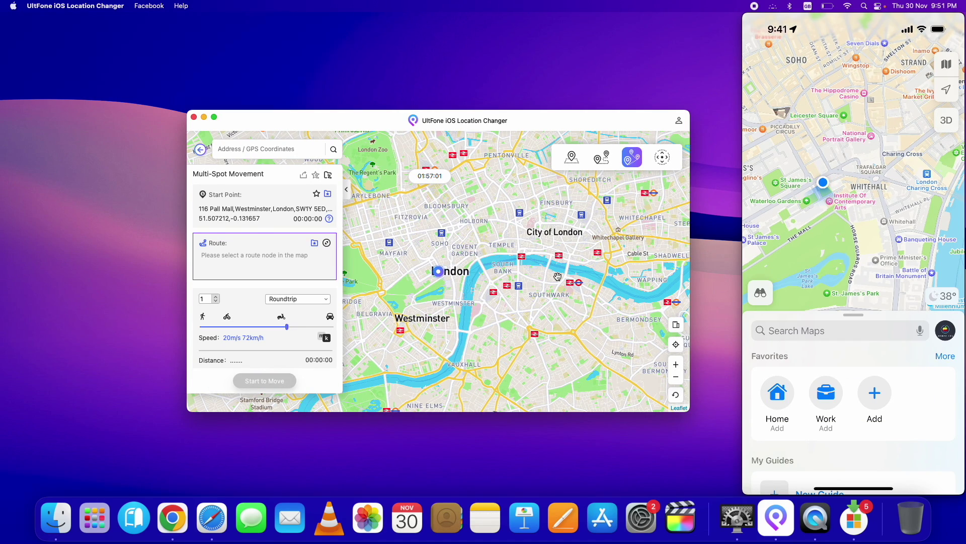
# Step: Go back, enter Joystick Movement mode, and continue with the connected iPhone
pyautogui.click(199, 153)
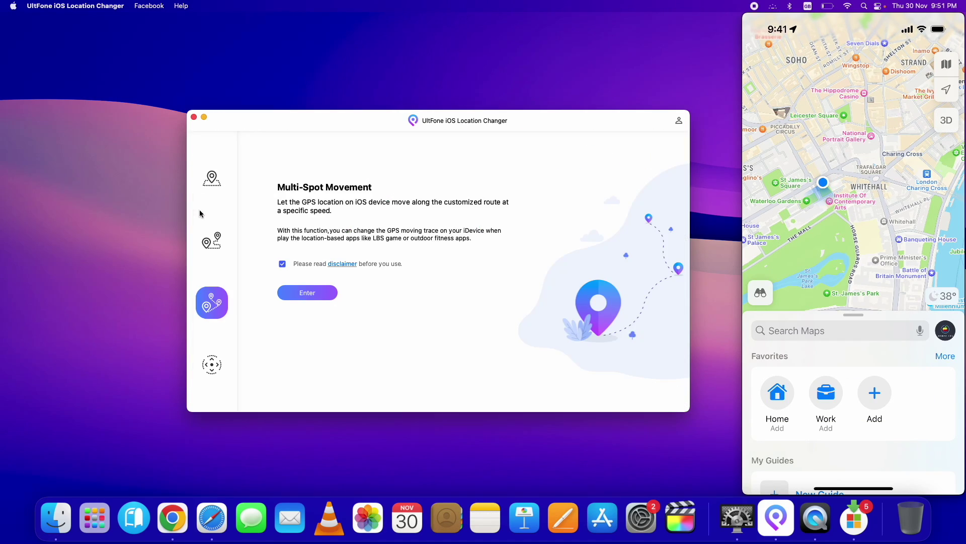
pyautogui.click(212, 368)
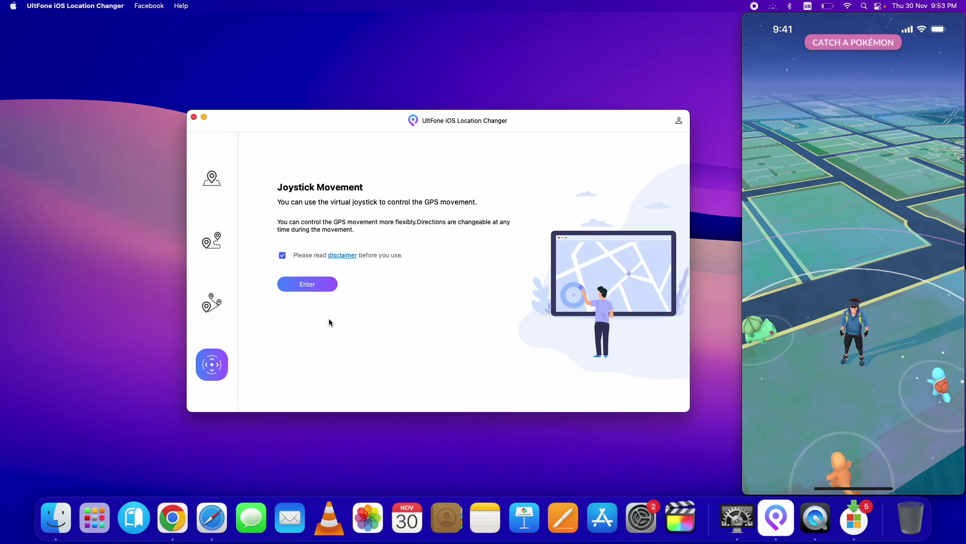
pyautogui.click(310, 286)
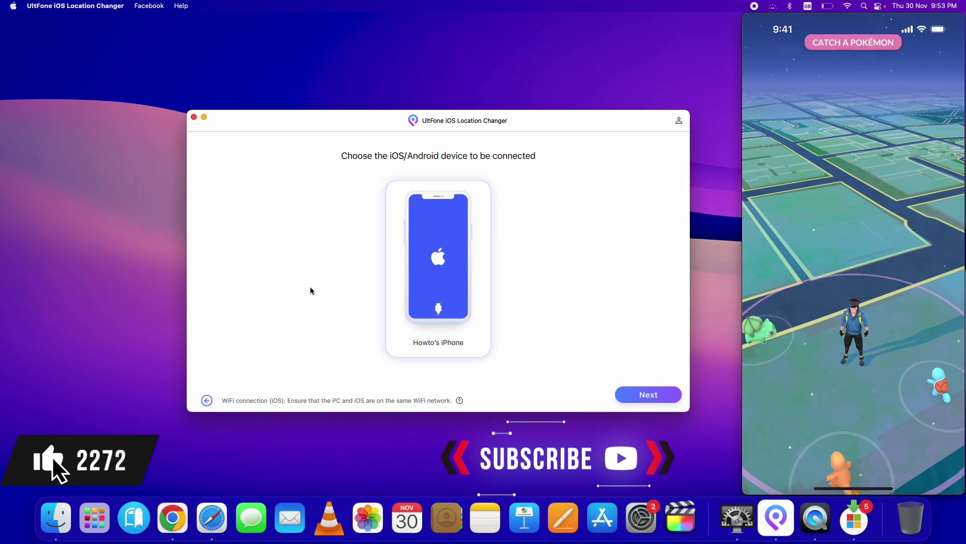
pyautogui.click(664, 396)
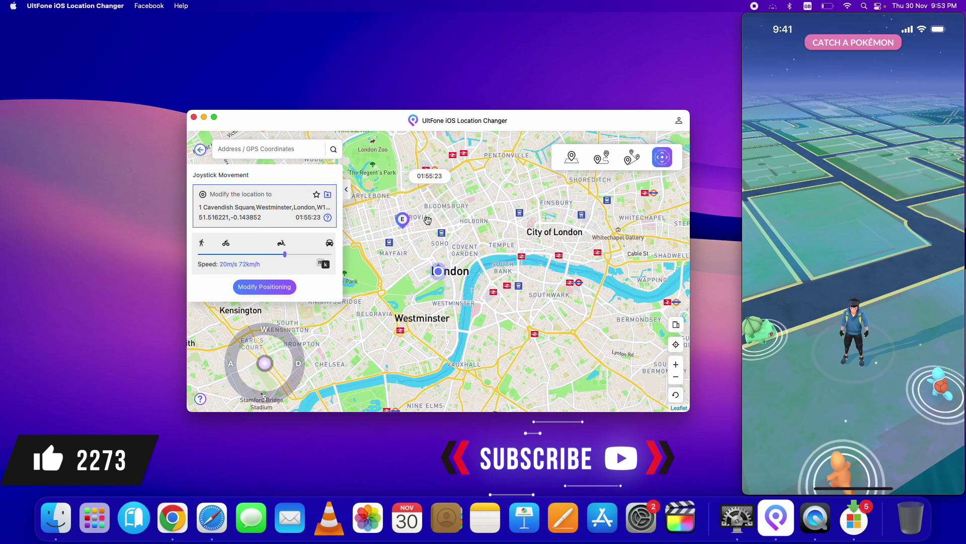
# Step: Pick 6 Spanish Place, Westminster on the map and confirm moving the phone there
pyautogui.click(449, 208)
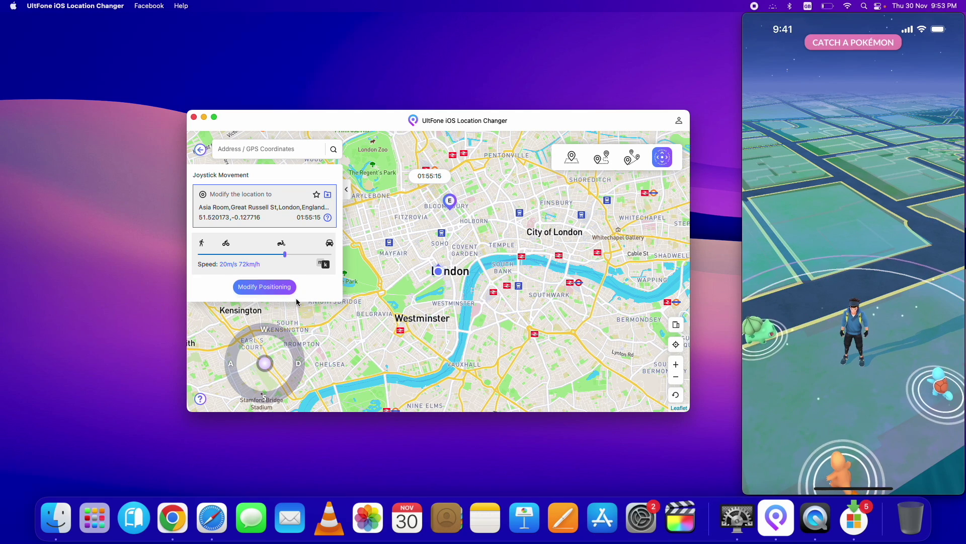
pyautogui.click(286, 286)
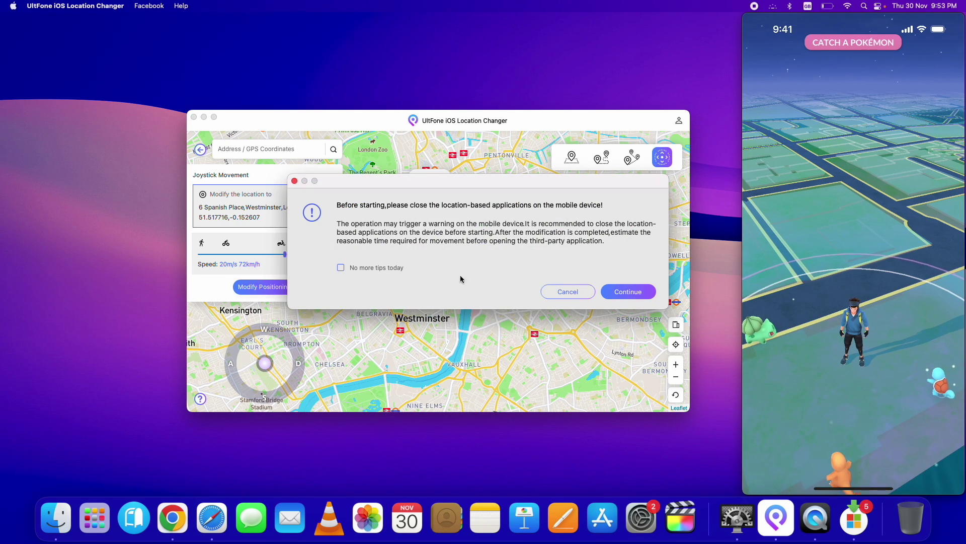
pyautogui.click(620, 295)
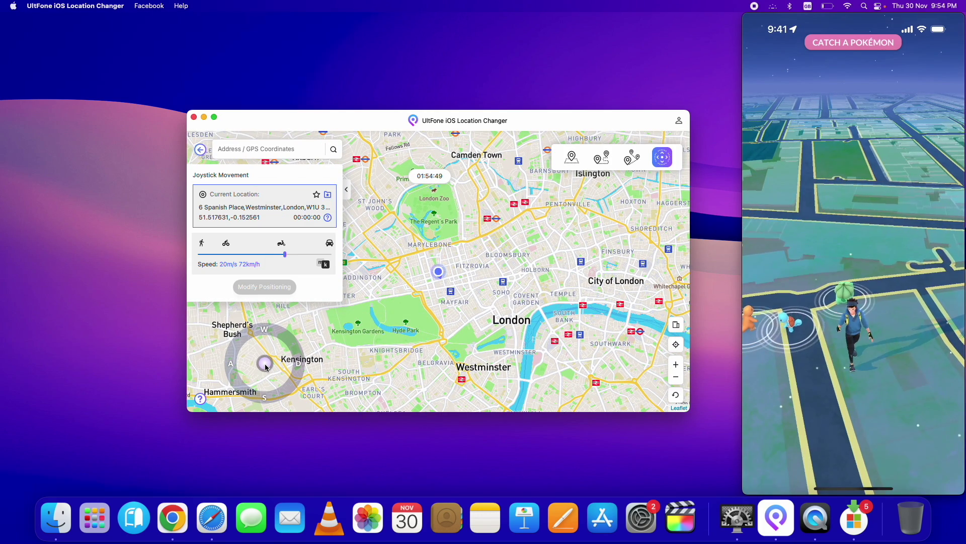
# Step: Joystick the location north, west, then south, stopping at 24 Grove End Road, Westminster
pyautogui.click(299, 368)
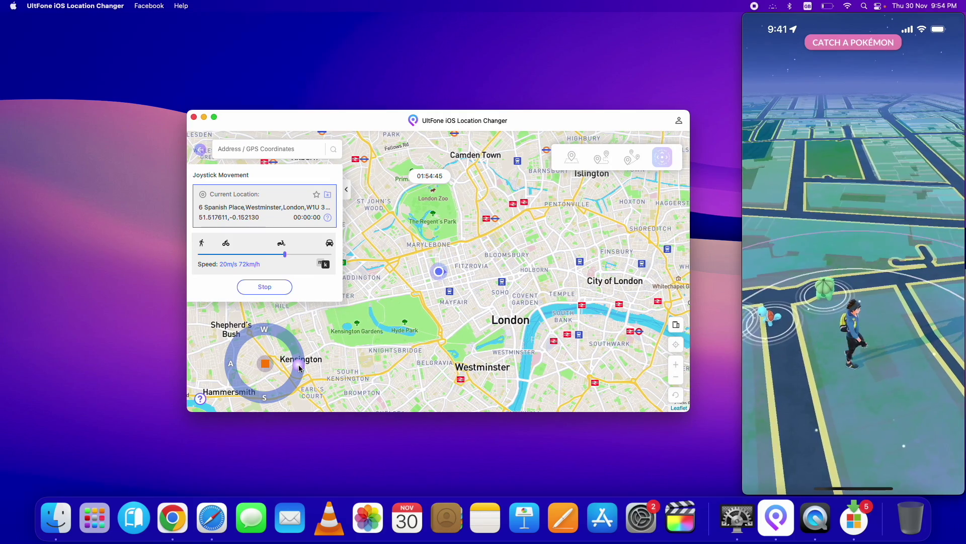
pyautogui.click(267, 334)
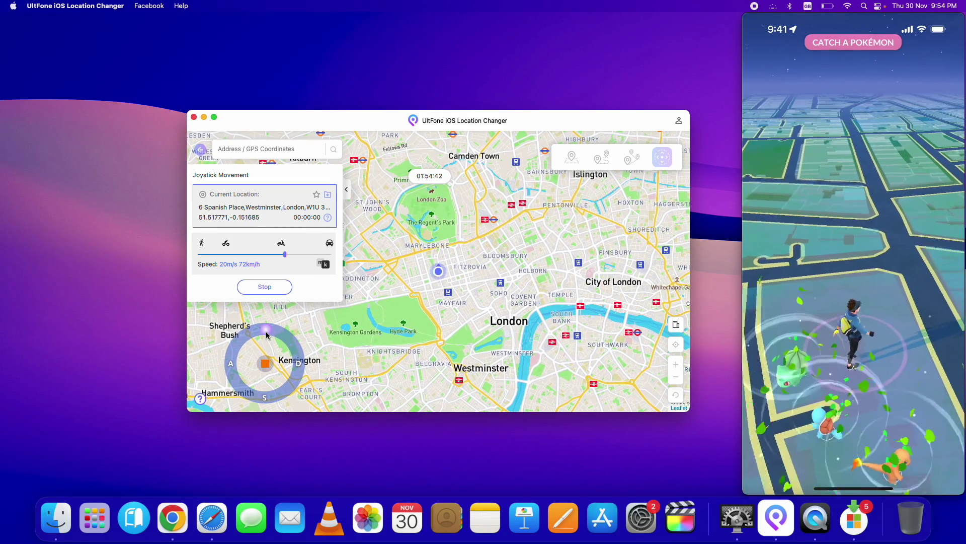
pyautogui.click(230, 368)
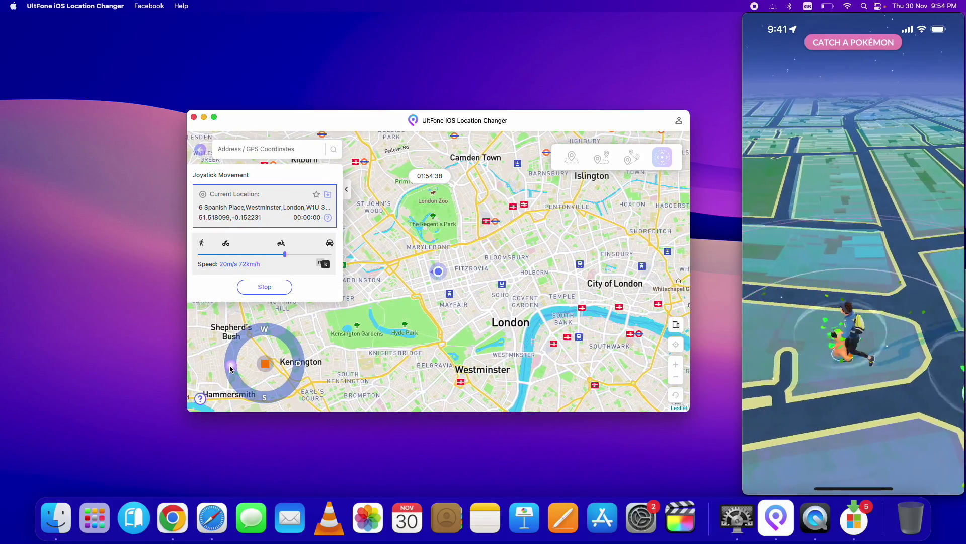
pyautogui.click(264, 399)
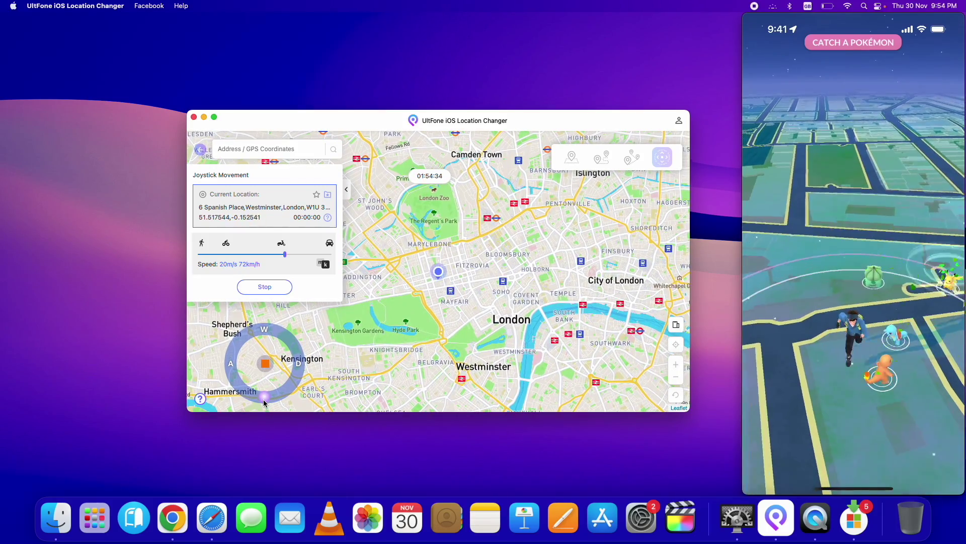
pyautogui.click(266, 363)
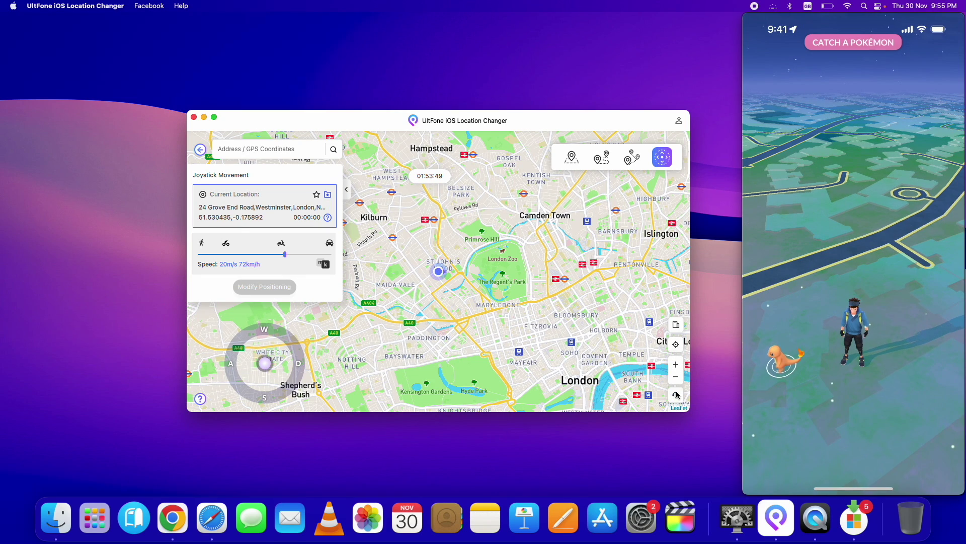
# Step: Confirm the real-location restore and dismiss the iPhone disconnection alert
pyautogui.click(676, 394)
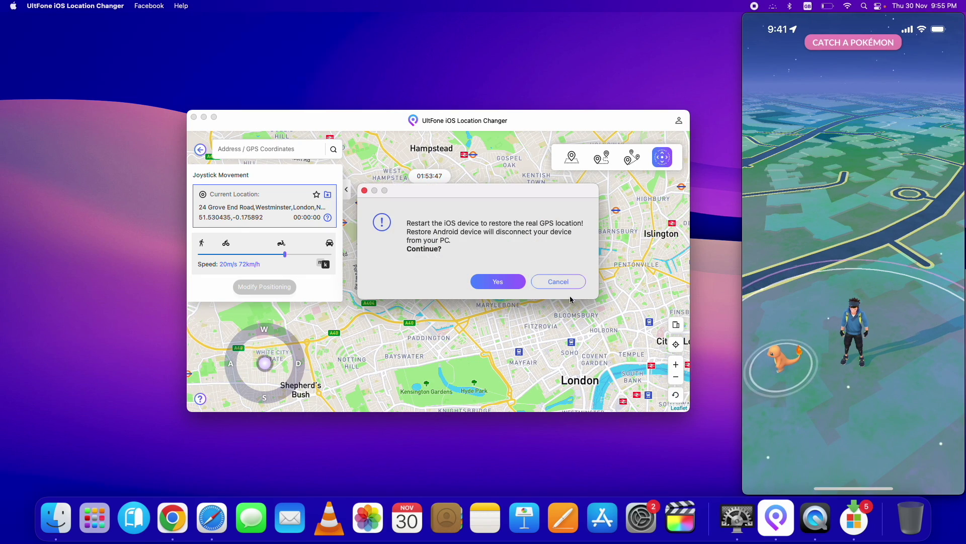
pyautogui.click(493, 283)
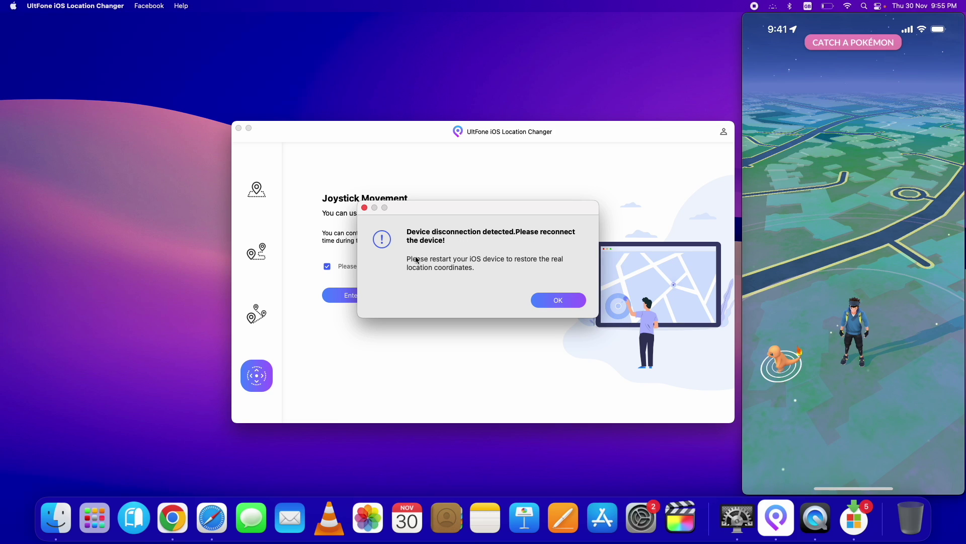
pyautogui.click(557, 299)
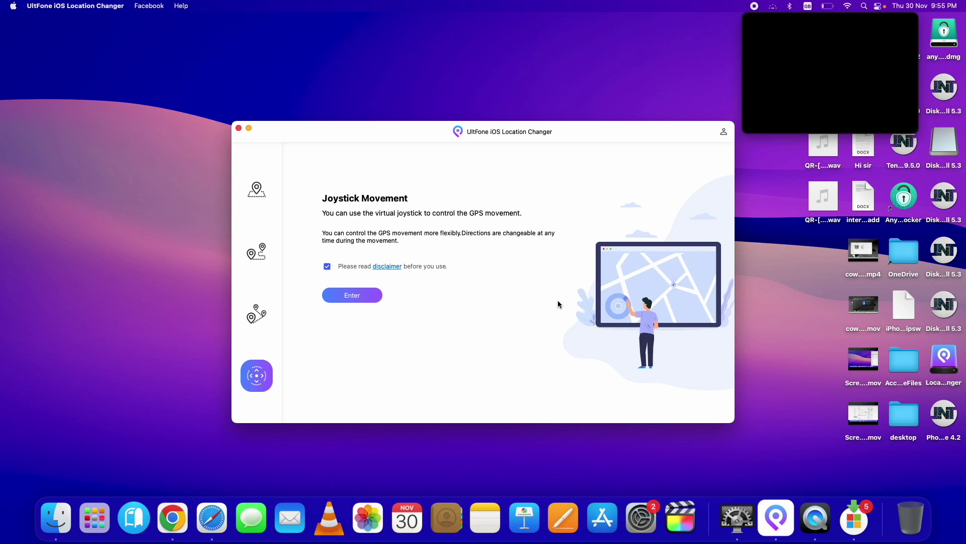